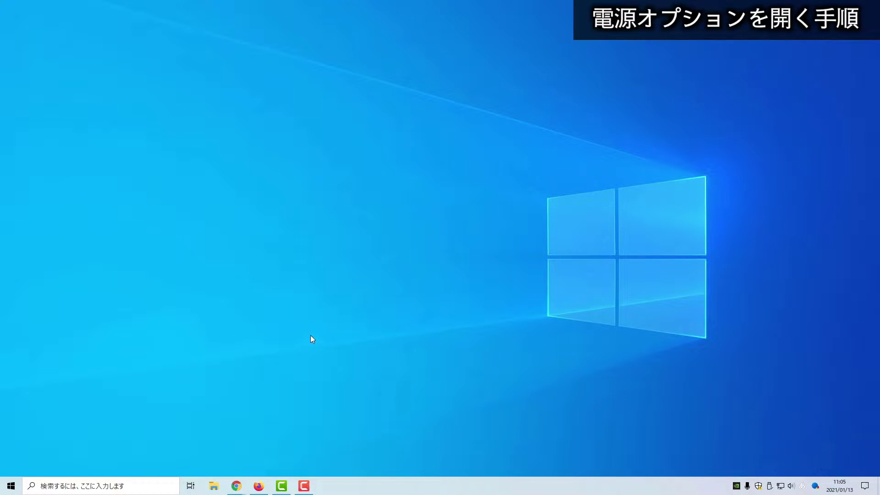
Step: Open the 電源とスリープ page in the Windows system settings
left_click(11, 485)
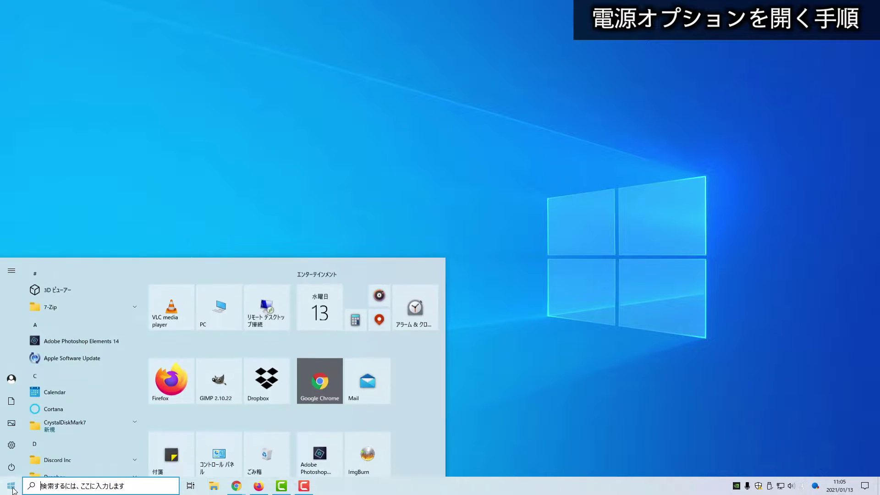
left_click(18, 446)
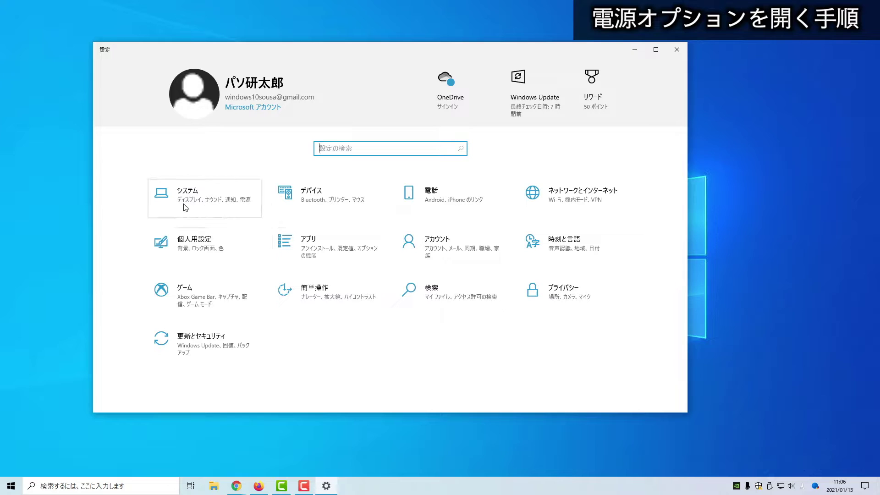
left_click(204, 204)
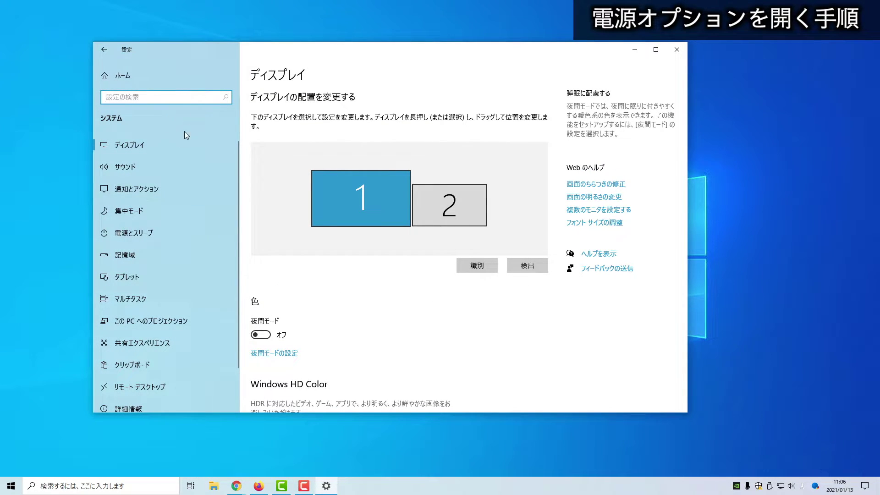
left_click(139, 234)
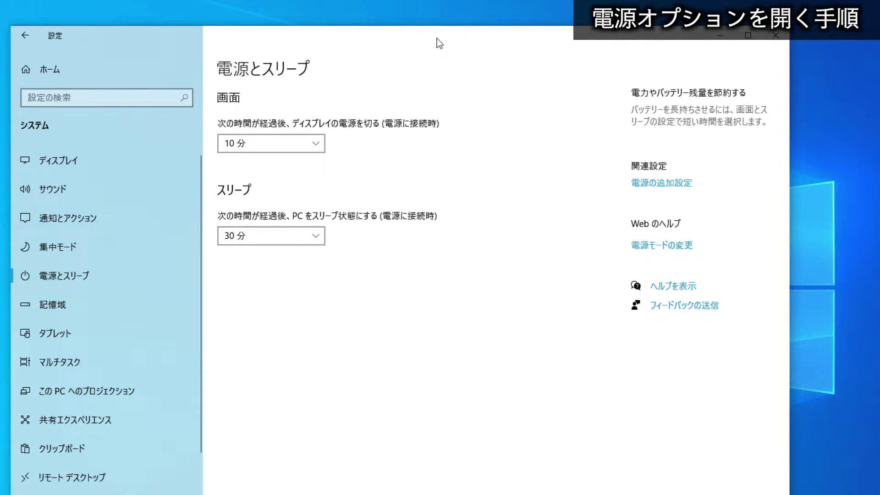
Step: Open 電源の追加設定 to bring up the 電源オプション window and move the window into full view
left_click_drag(449, 32, 439, 38)
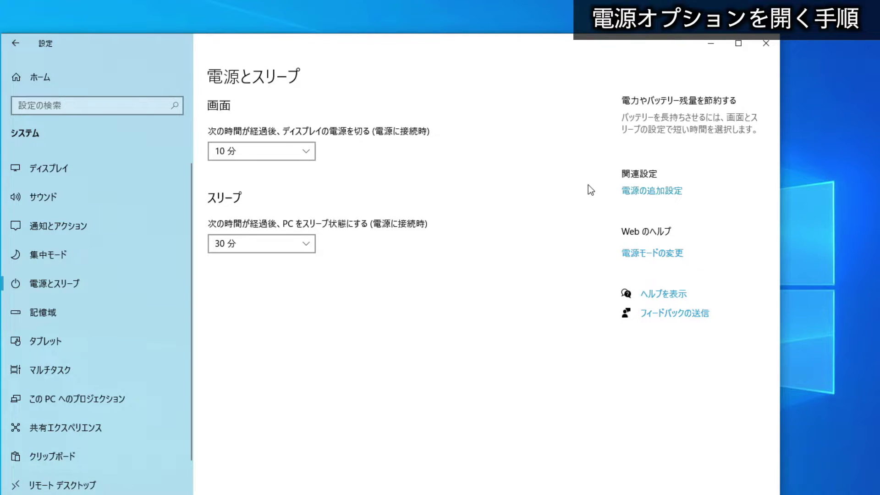
left_click(646, 200)
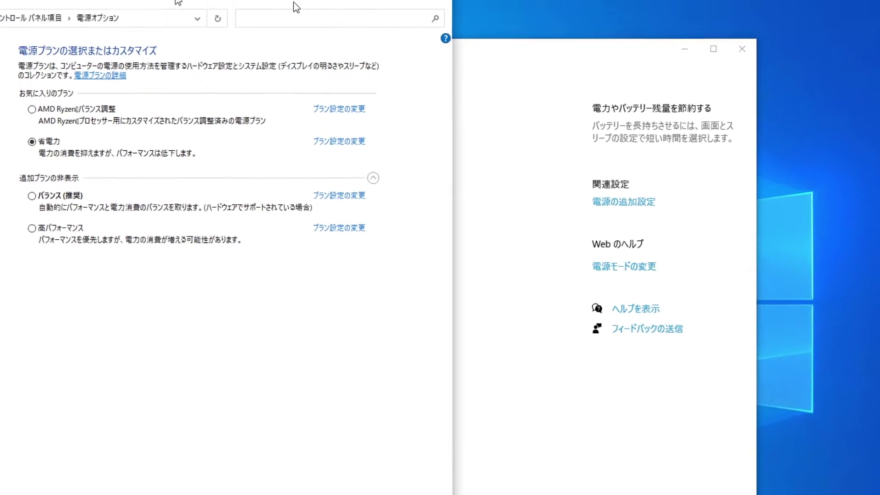
left_click_drag(202, 15, 131, 20)
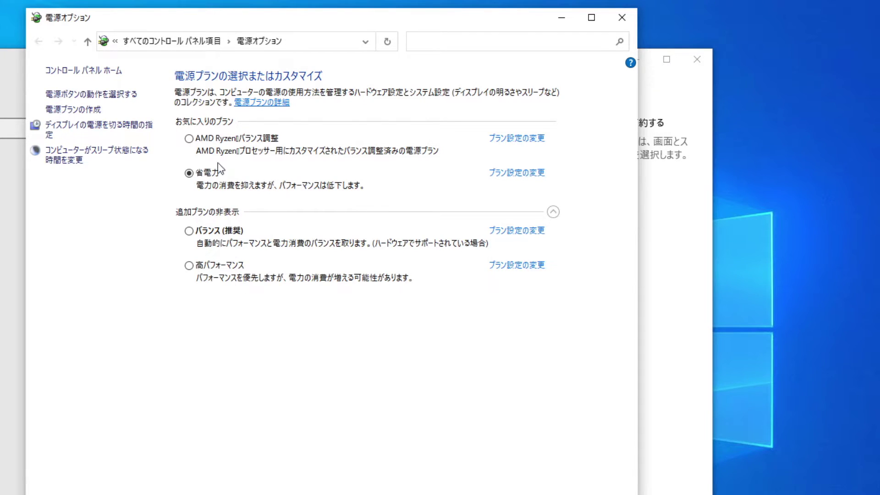
Step: Open the power button action settings and examine the choices for the power button and the sleep button
left_click(72, 95)
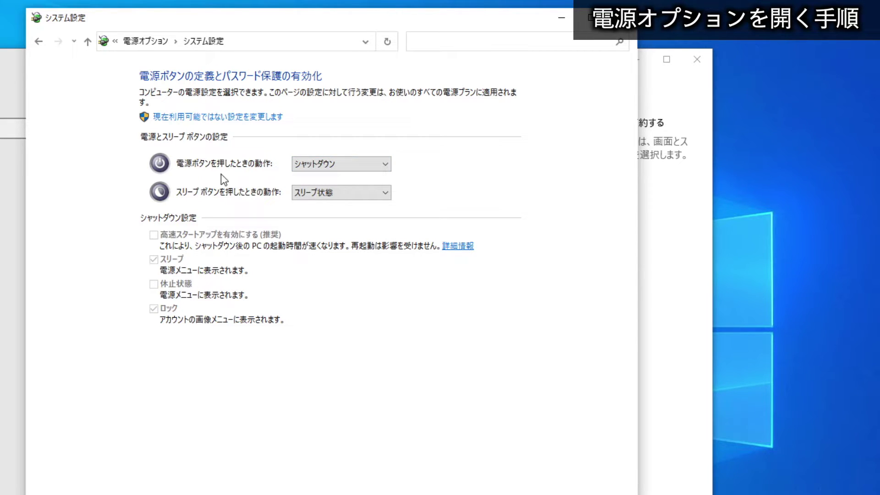
left_click(354, 169)
left_click(447, 171)
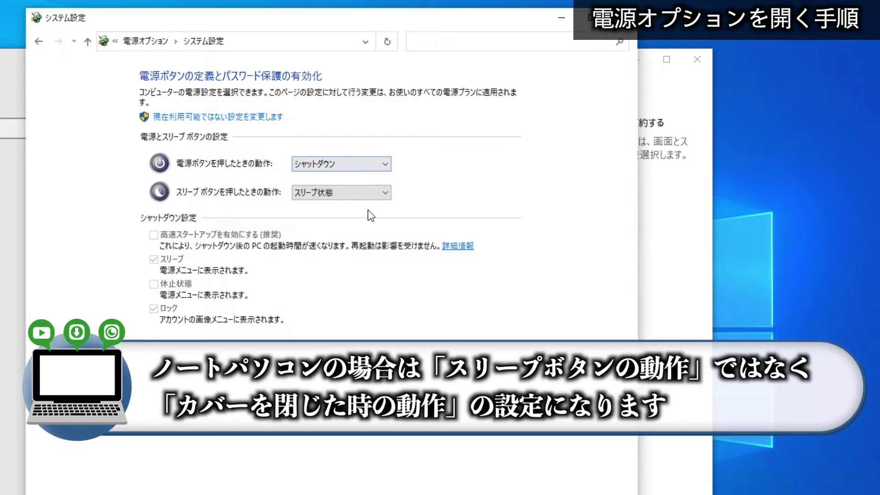
left_click(374, 194)
left_click(467, 209)
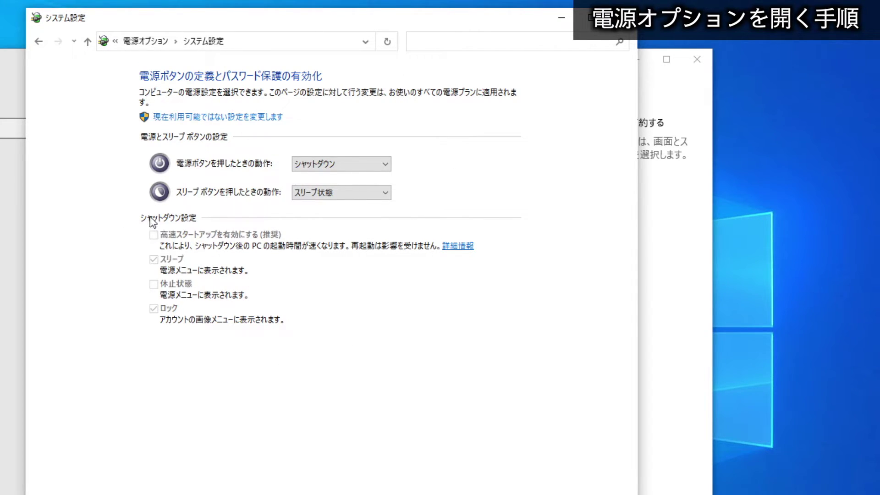
Step: Unlock the unavailable shutdown settings, switch 高速スタートアップ on and off again, and return to the power plan overview
left_click(200, 118)
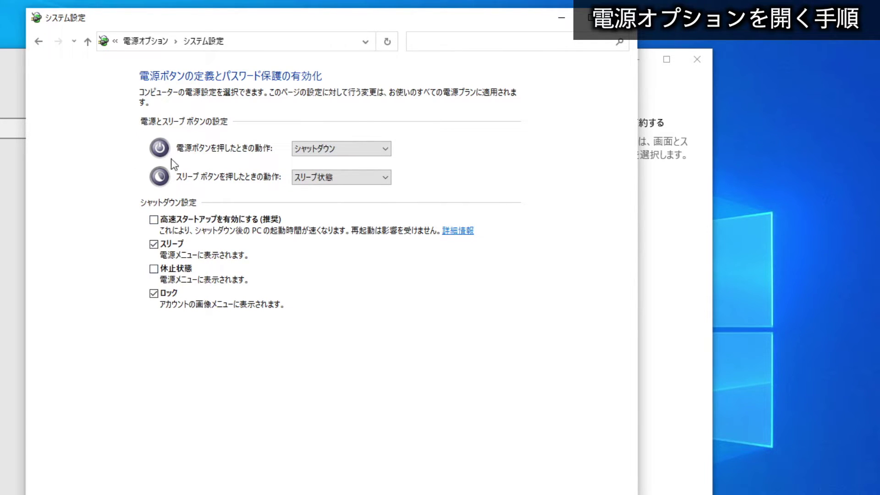
left_click(153, 221)
left_click(154, 221)
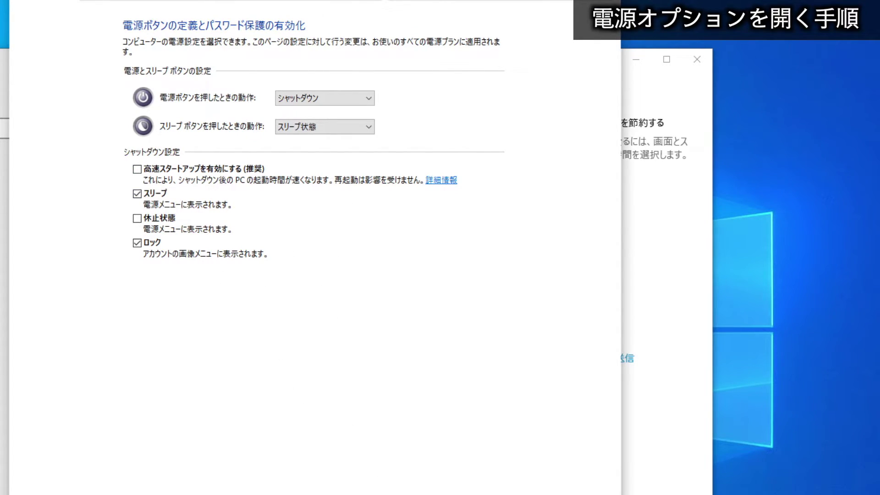
key("alt+Left")
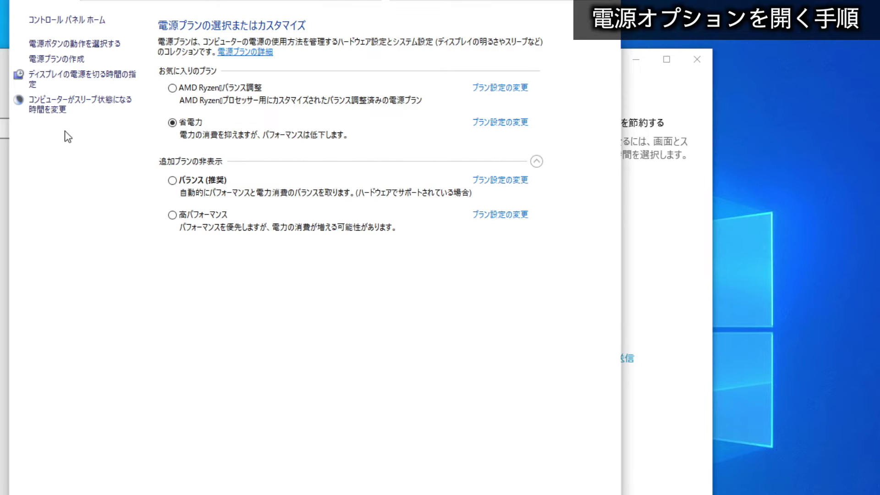
Step: Open the 省電力 plan's display-off time settings and set ディスプレイの電源を切る to 適用しない
left_click(73, 83)
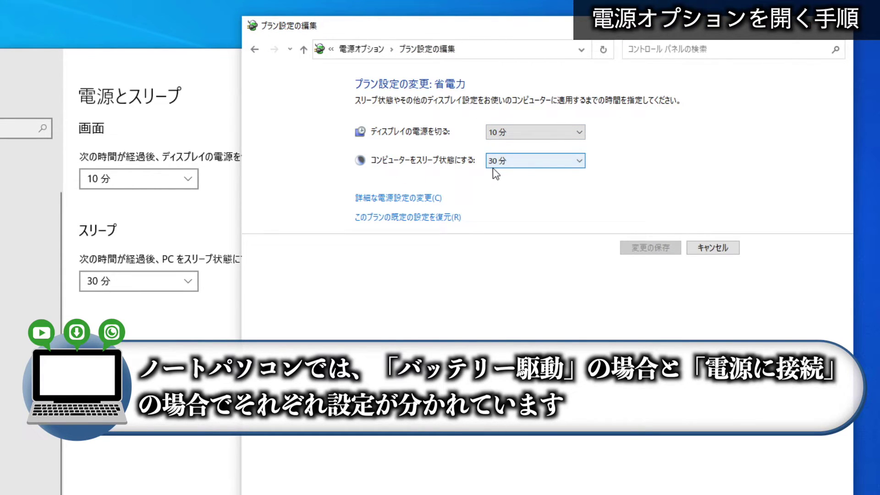
left_click_drag(500, 32, 477, 14)
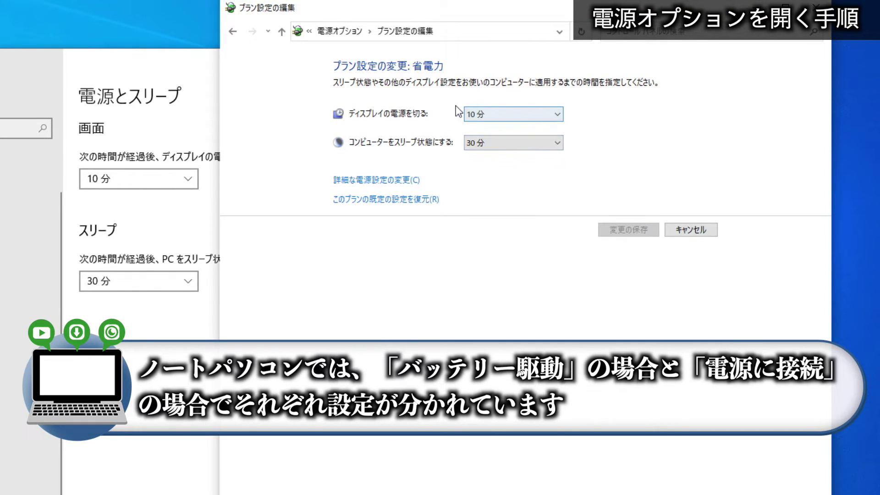
left_click(527, 115)
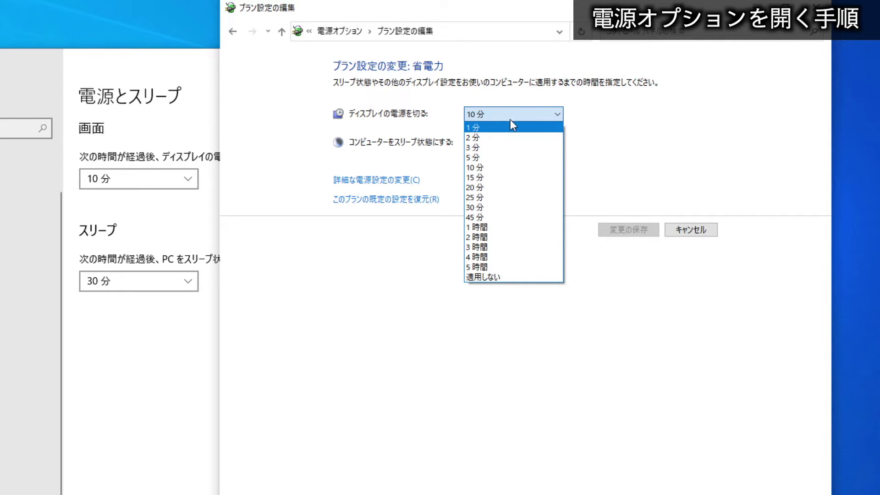
left_click(526, 114)
left_click(526, 114)
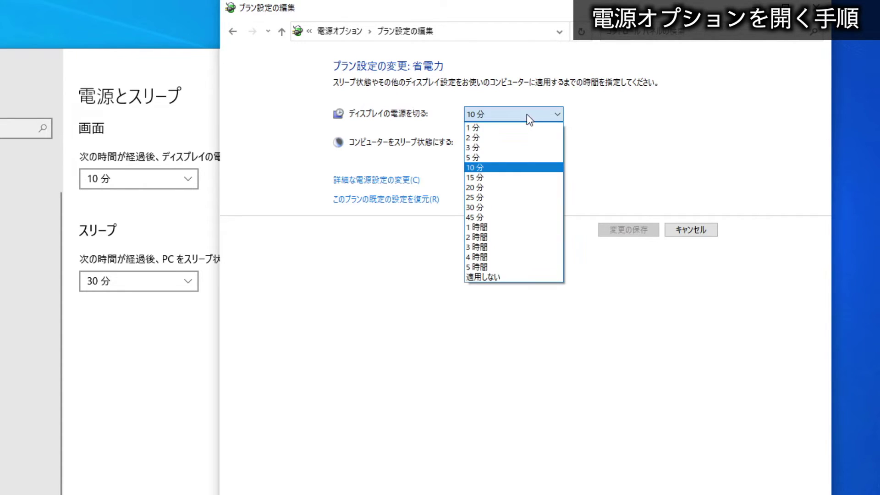
left_click(483, 278)
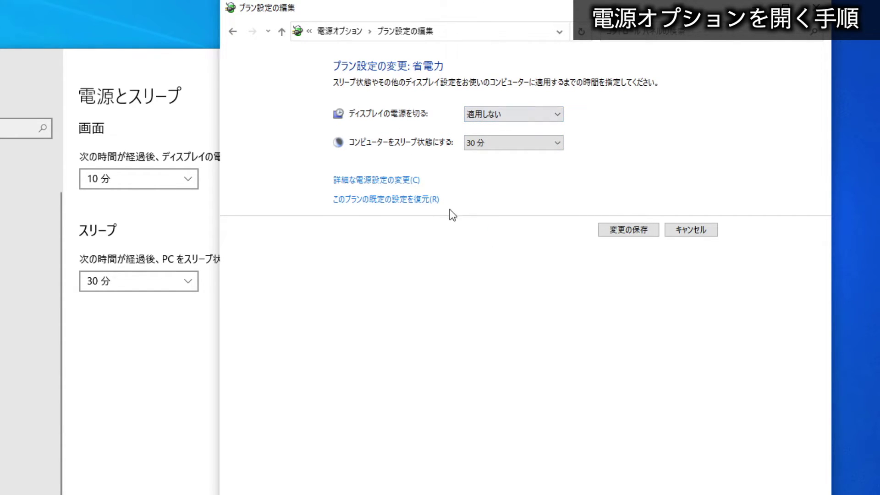
Step: Look through the time choices for コンピューターをスリープ状態にする in the 省電力 plan
left_click(485, 143)
left_click(478, 224)
left_click(513, 143)
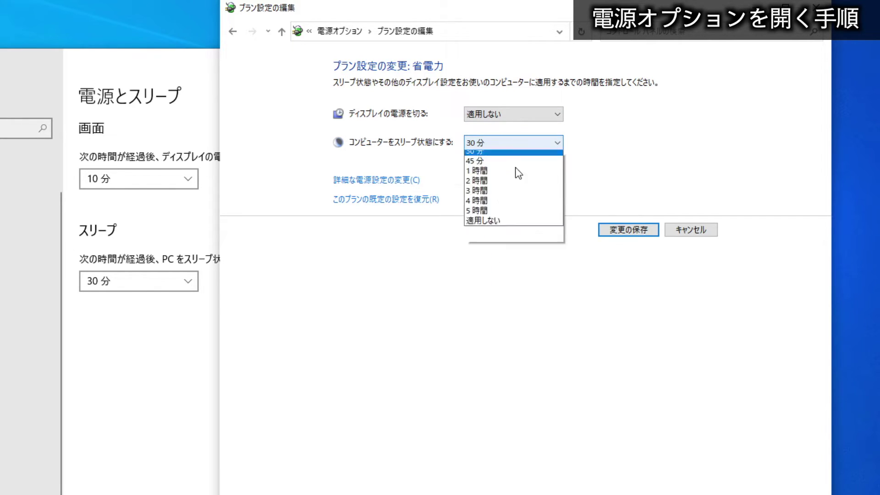
left_click(522, 143)
left_click(509, 143)
left_click(501, 234)
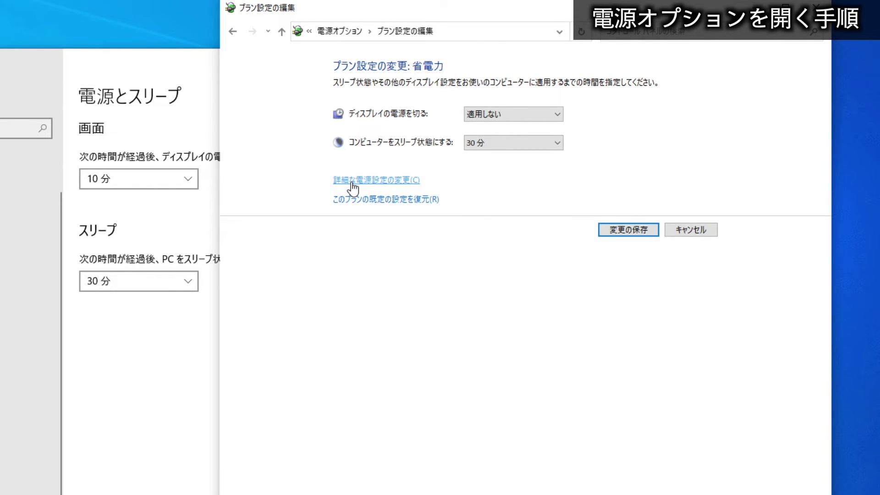
Step: Open the 省電力 plan's detailed power settings, examine the listed categories, and close the dialog with its settings accepted
left_click(384, 181)
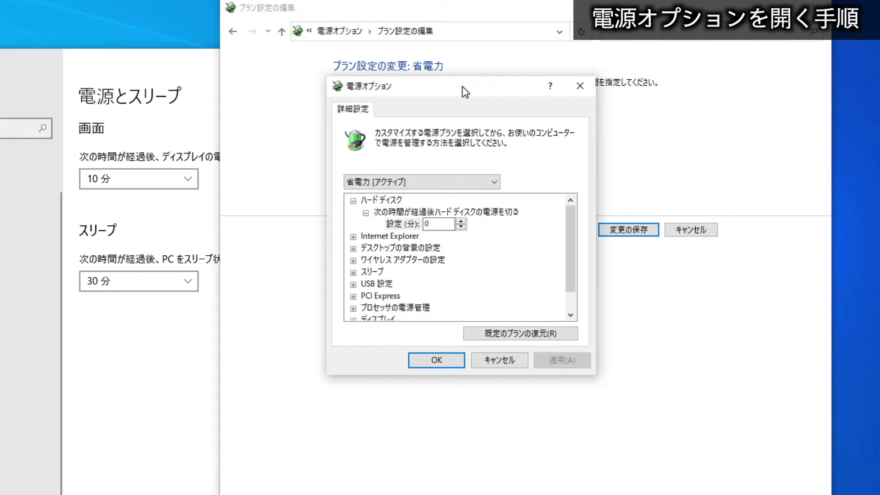
left_click_drag(425, 88, 361, 89)
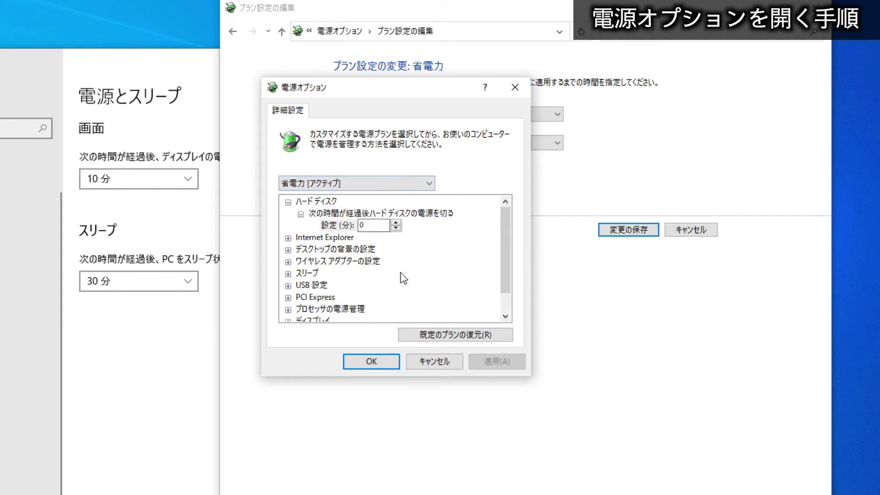
left_click_drag(364, 99, 374, 97)
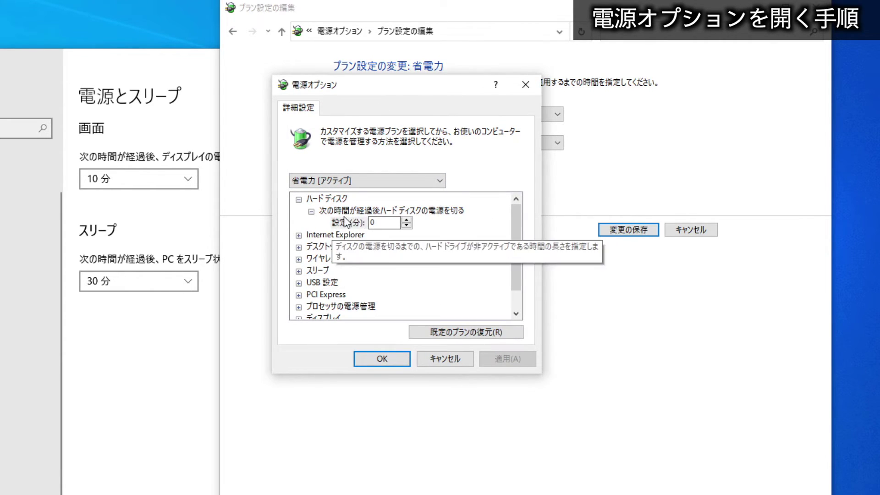
scroll(348, 275, "down", 1)
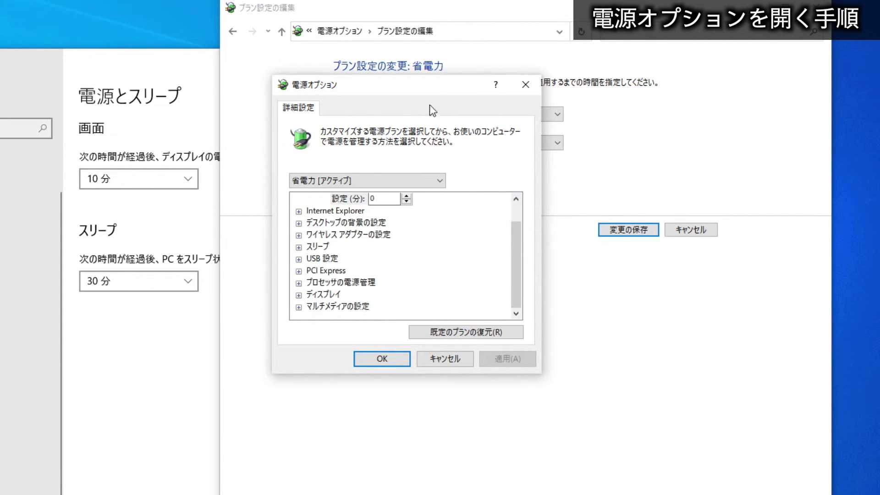
left_click_drag(428, 94, 406, 109)
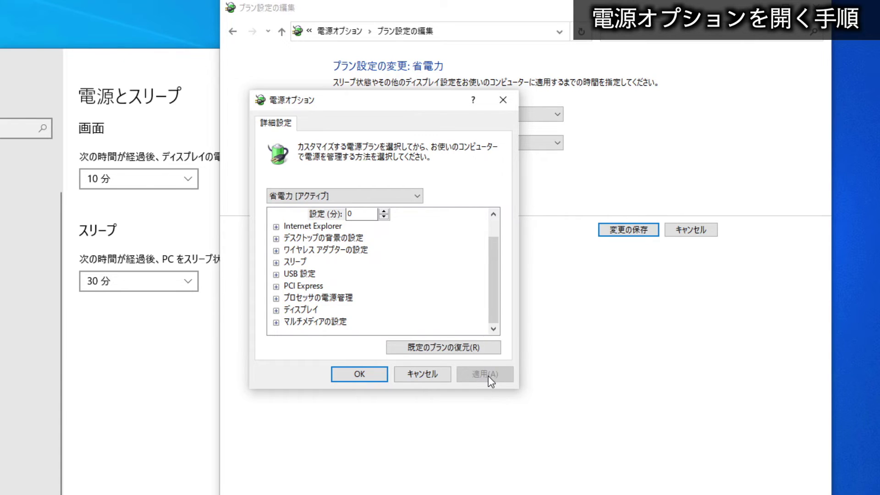
left_click(359, 374)
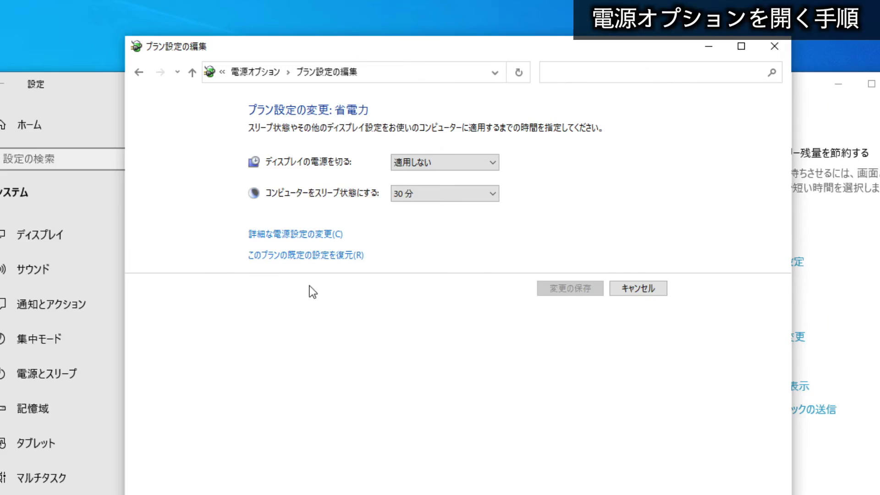
Step: Reopen the detailed power settings, restore the 省電力 plan's default settings, and accept the dialog
left_click(282, 235)
left_click_drag(226, 100, 377, 121)
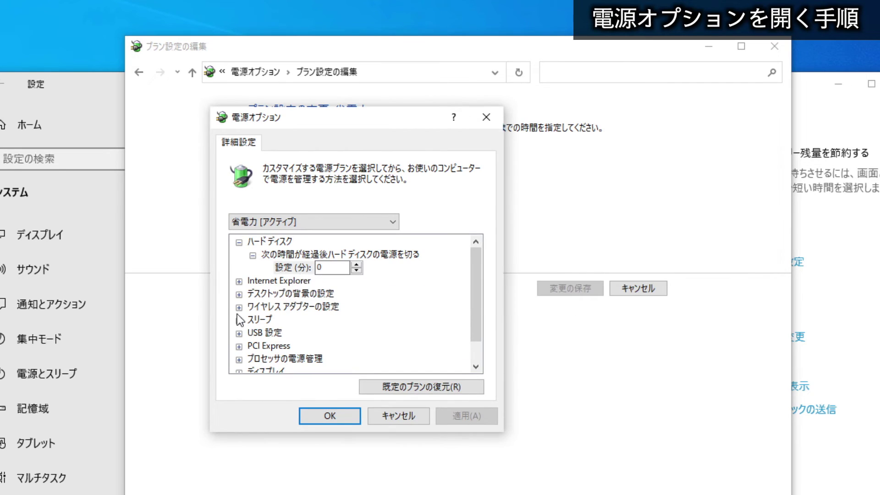
scroll(301, 306, "down", 1)
left_click_drag(324, 113, 322, 96)
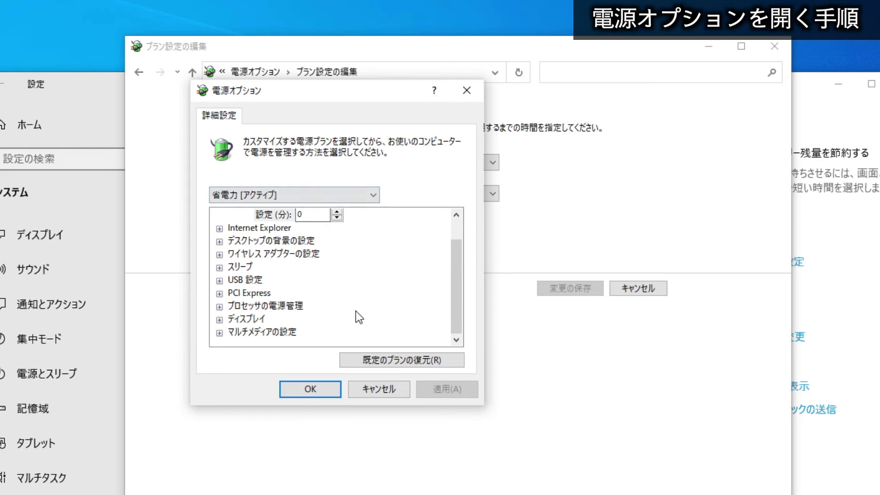
left_click(387, 361)
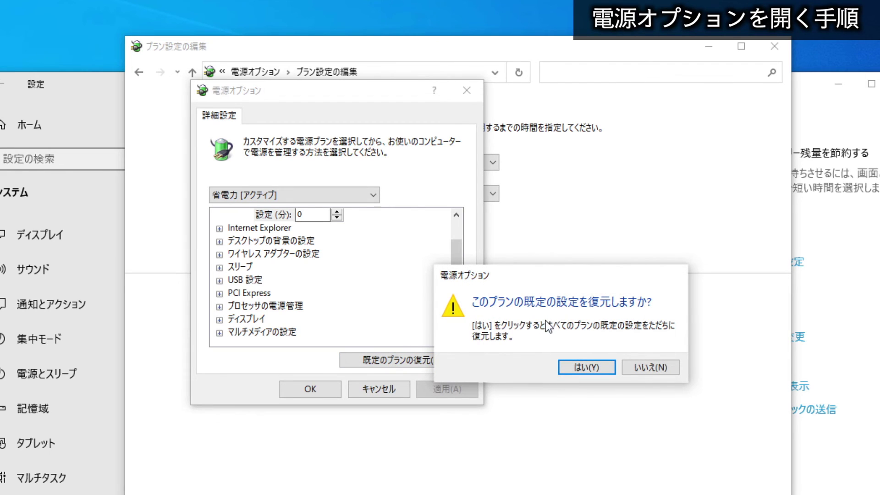
left_click_drag(617, 274, 418, 248)
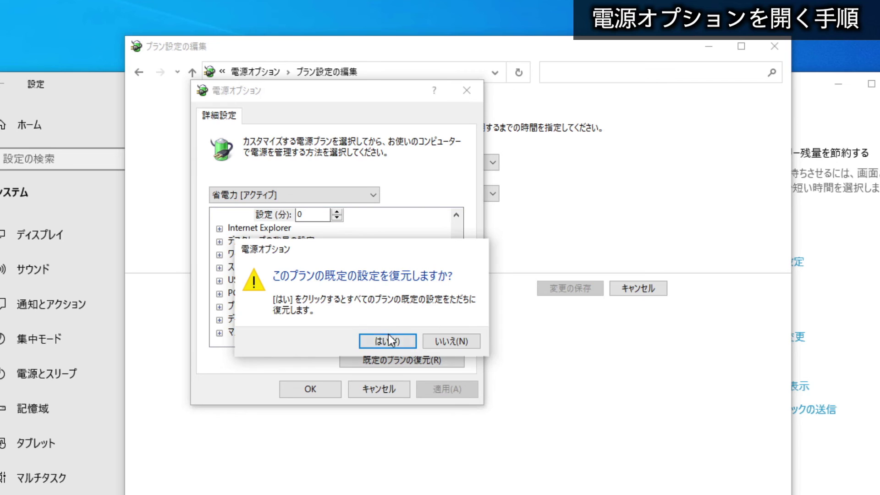
left_click(394, 347)
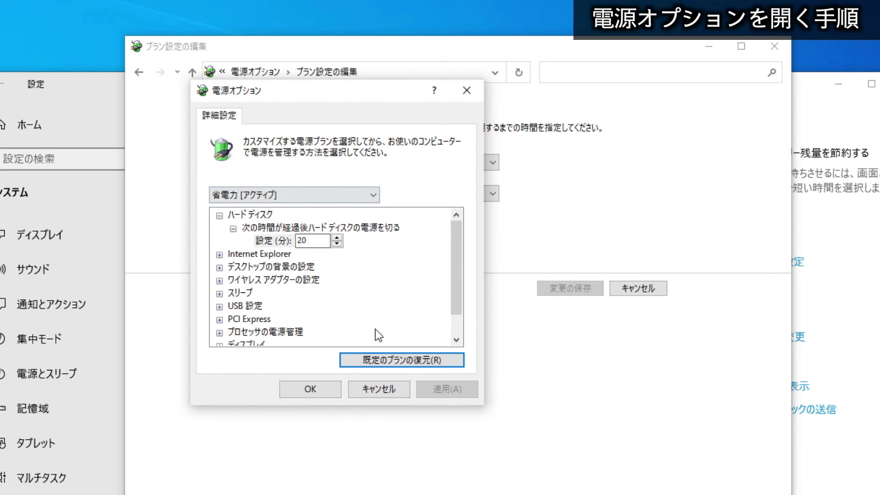
left_click(304, 393)
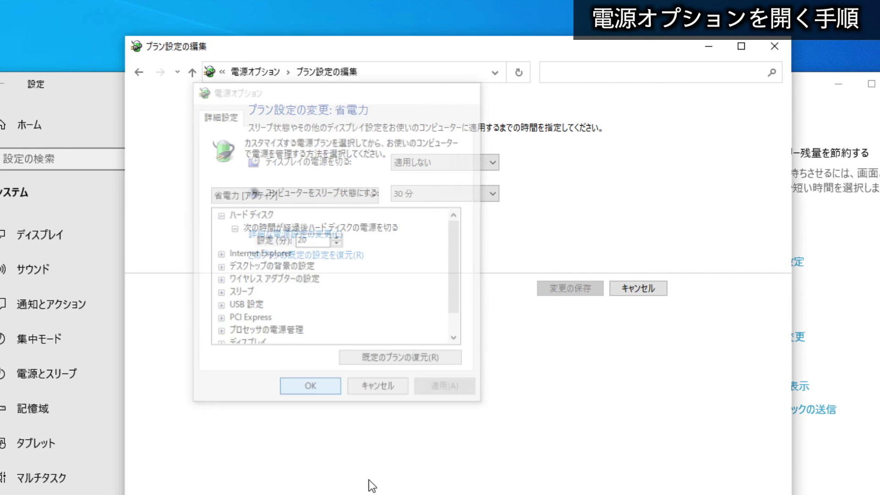